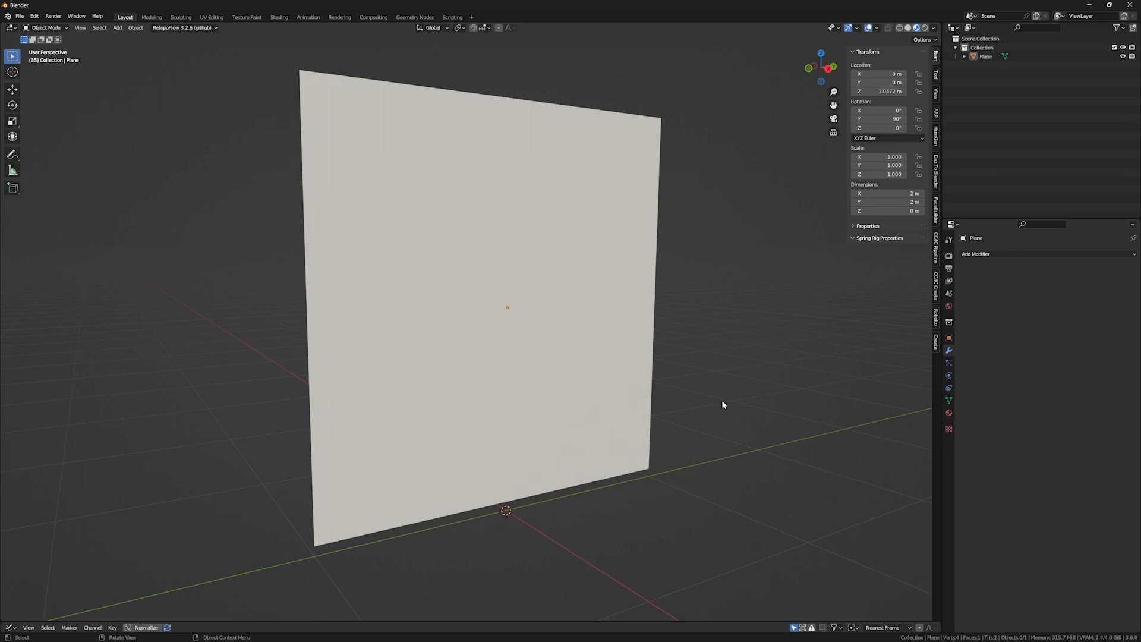
Add a Subdivision Surface modifier to the plane in Simple mode with 3 viewport levels
{"action": "left_click", "coordinate": [974, 253]}
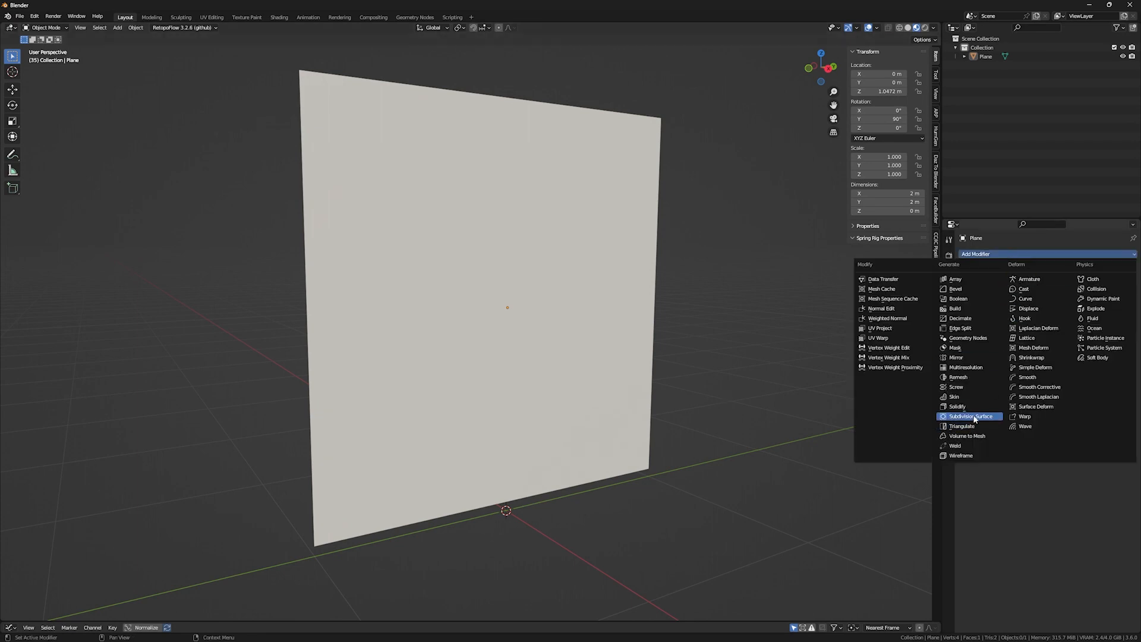
{"action": "left_click", "coordinate": [918, 413]}
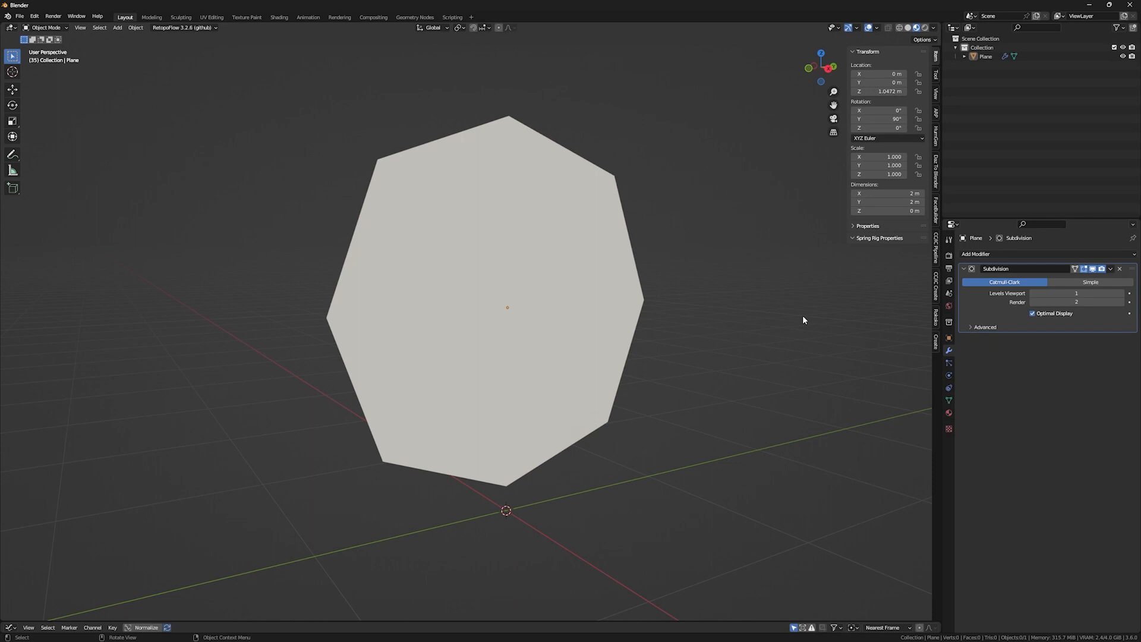
{"action": "middle_click_drag", "start_coordinate": [799, 319], "coordinate": [590, 268]}
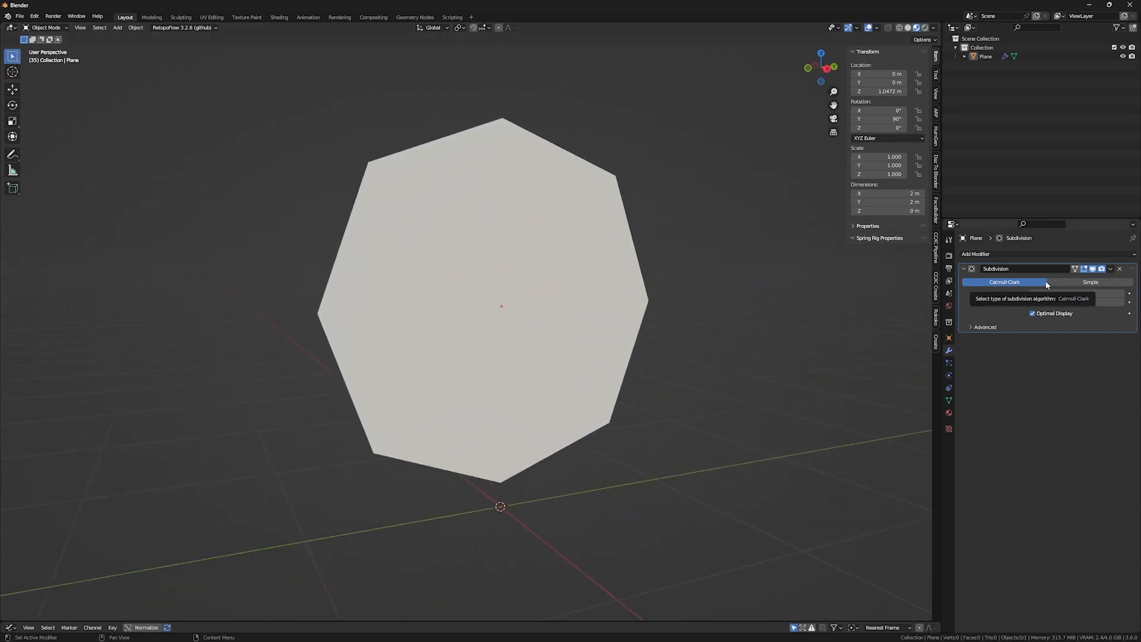
{"action": "left_click", "coordinate": [1060, 282]}
{"action": "left_click", "coordinate": [1122, 293]}
{"action": "left_click", "coordinate": [1122, 293]}
{"action": "left_click", "coordinate": [1122, 302]}
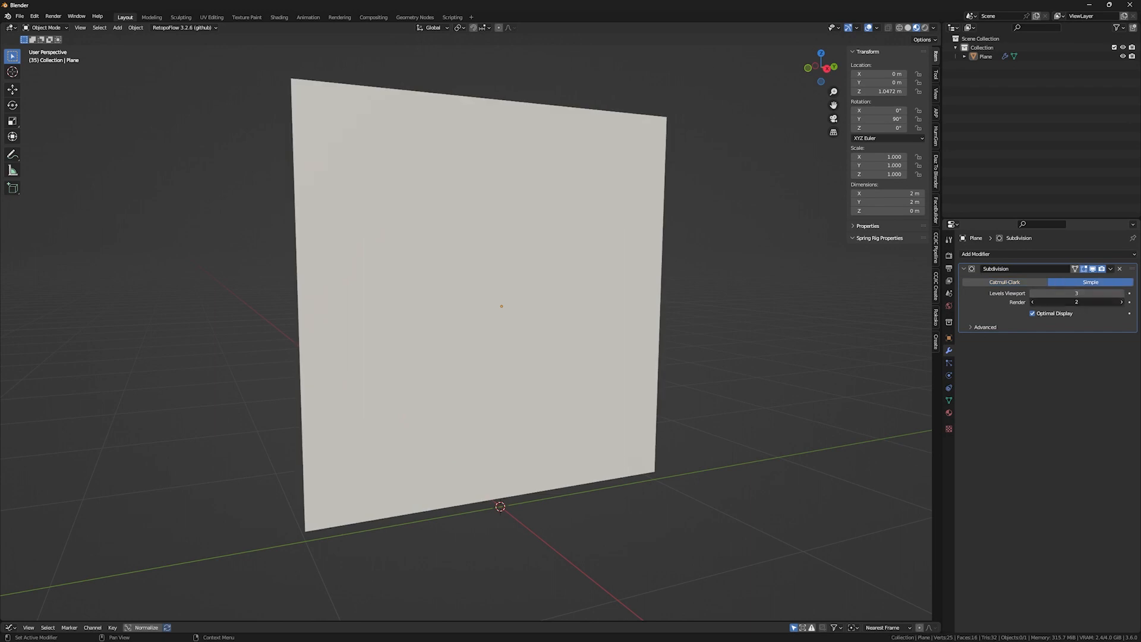
Add a Displace modifier to the plane below the Subdivision modifier and inspect its effect from the side
{"action": "left_click", "coordinate": [1017, 254]}
{"action": "left_click", "coordinate": [1029, 309]}
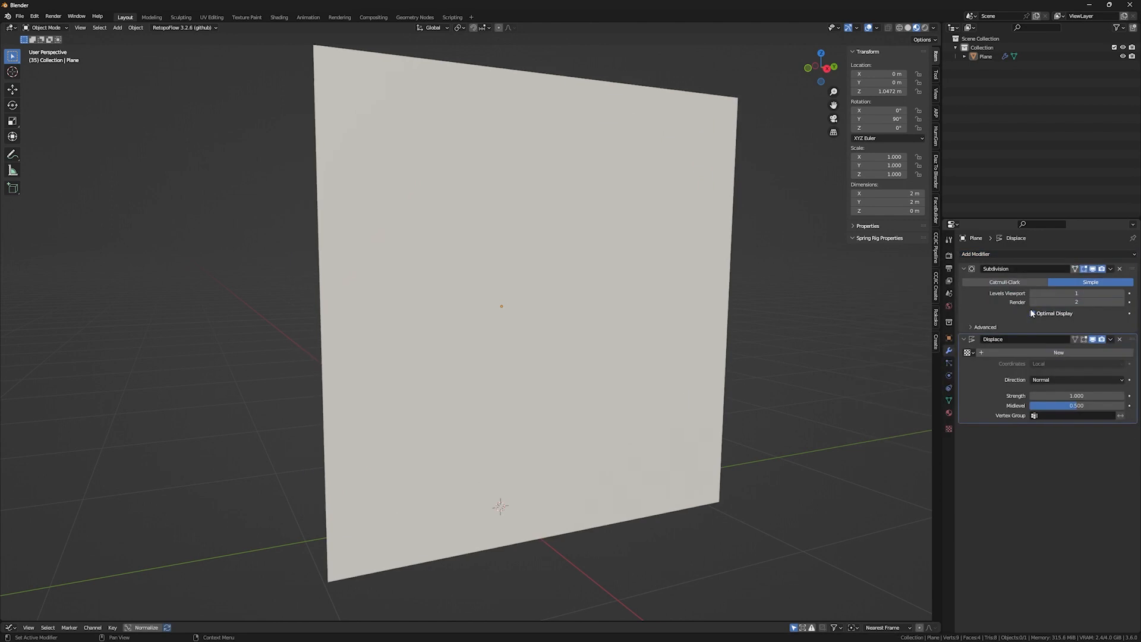
{"action": "middle_click_drag", "start_coordinate": [711, 354], "coordinate": [663, 330]}
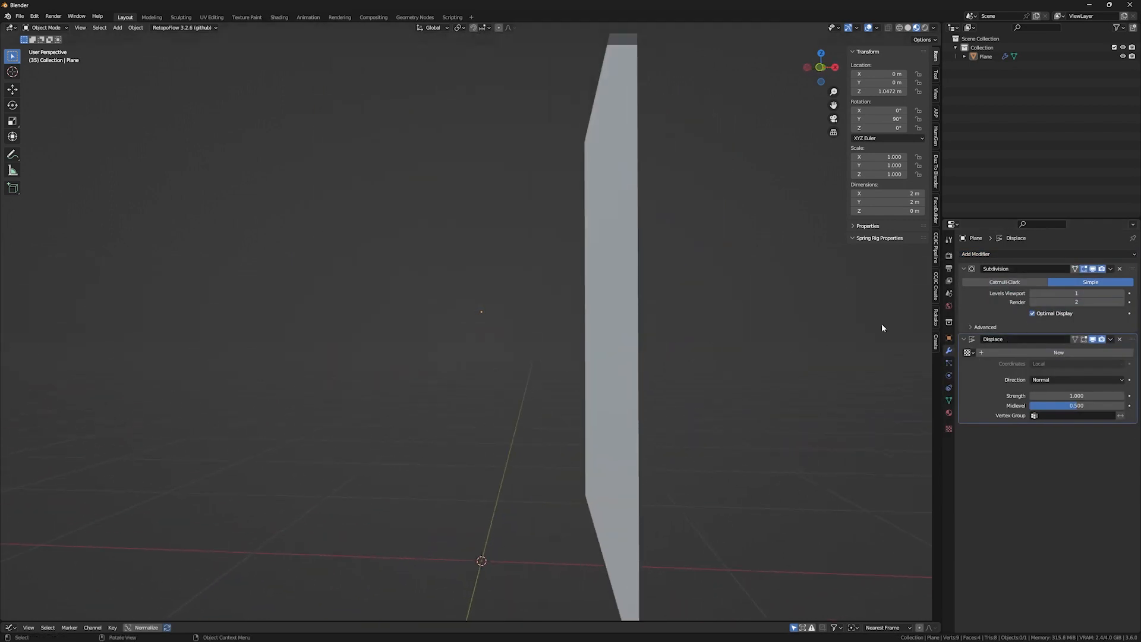
{"action": "middle_click_drag", "start_coordinate": [883, 326], "coordinate": [764, 327]}
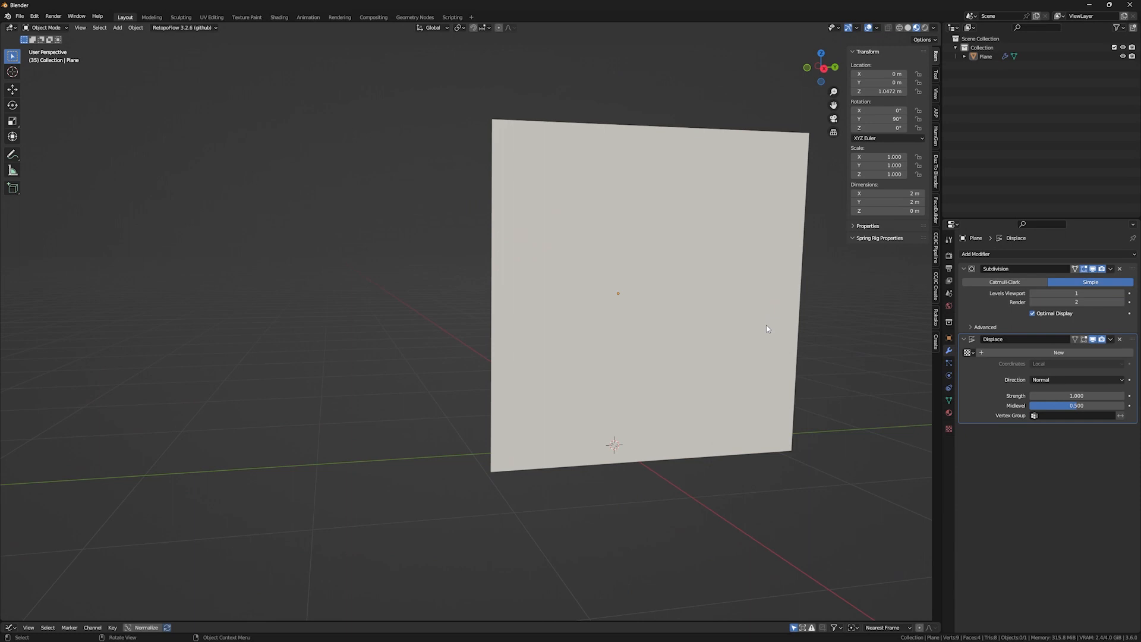
Create a new texture for the Displace modifier and name it Displacement
{"action": "left_click", "coordinate": [993, 353]}
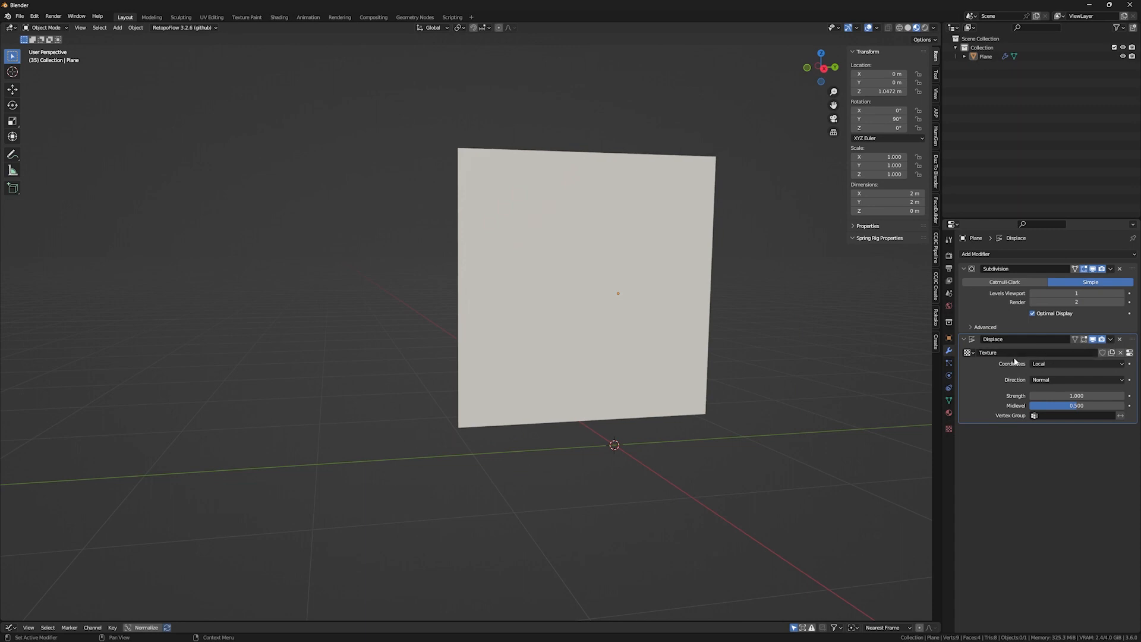
{"action": "left_click", "coordinate": [1007, 353]}
{"action": "type", "text": "Displacement"}
{"action": "key", "text": "Return"}
Load the image Back_Card_Main_DISP.jpg into the Displacement texture
{"action": "left_click", "coordinate": [949, 428]}
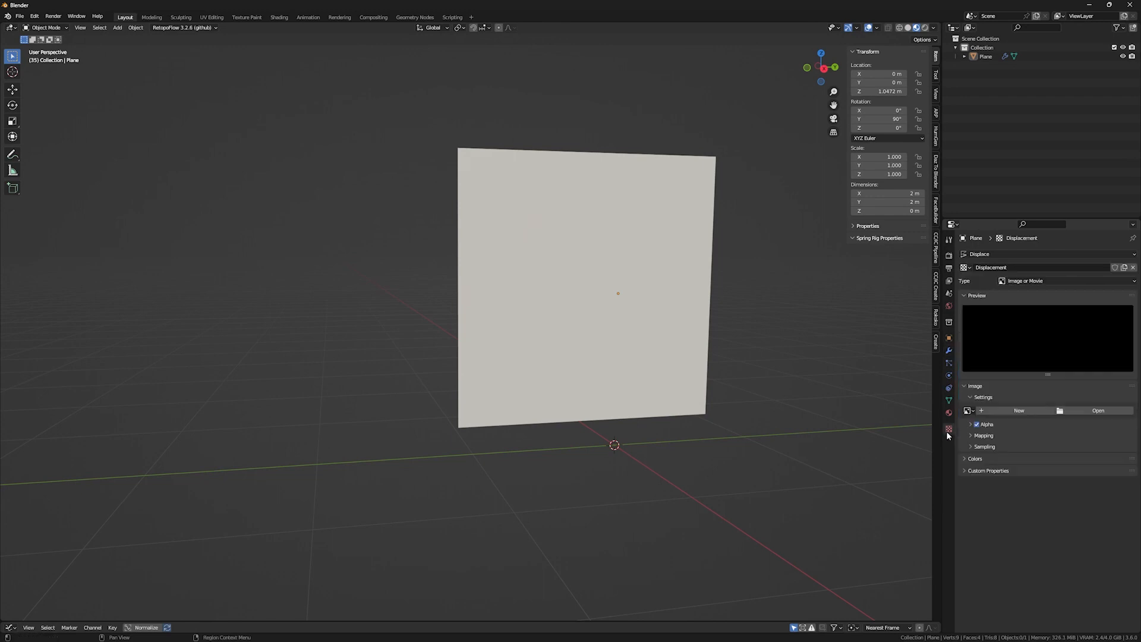
{"action": "left_click", "coordinate": [1075, 410]}
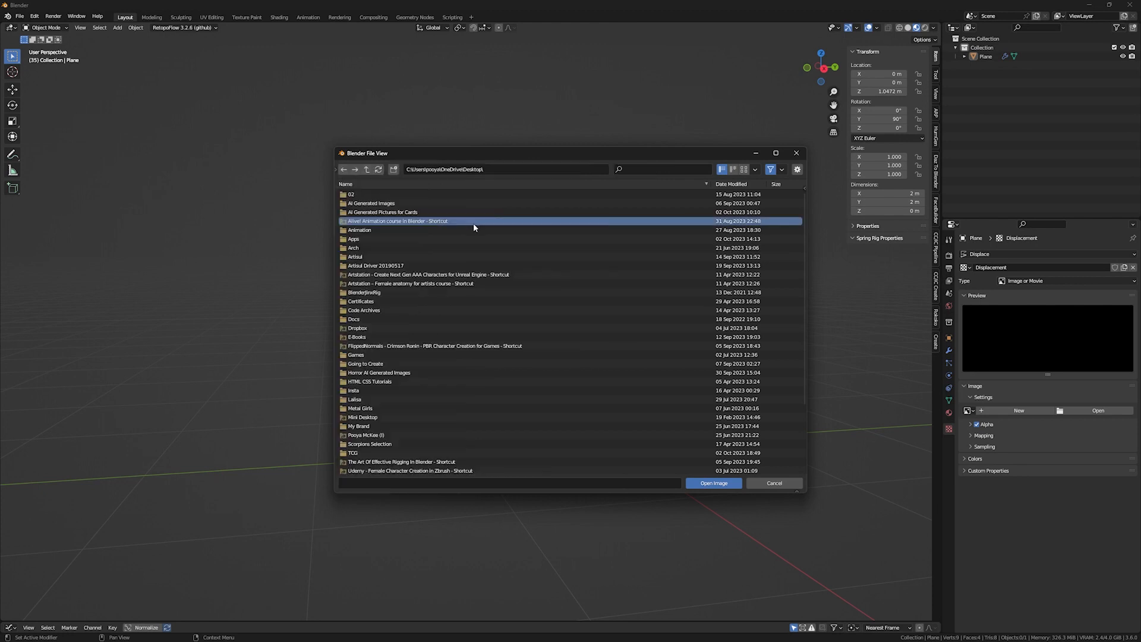
{"action": "double_click", "coordinate": [473, 223]}
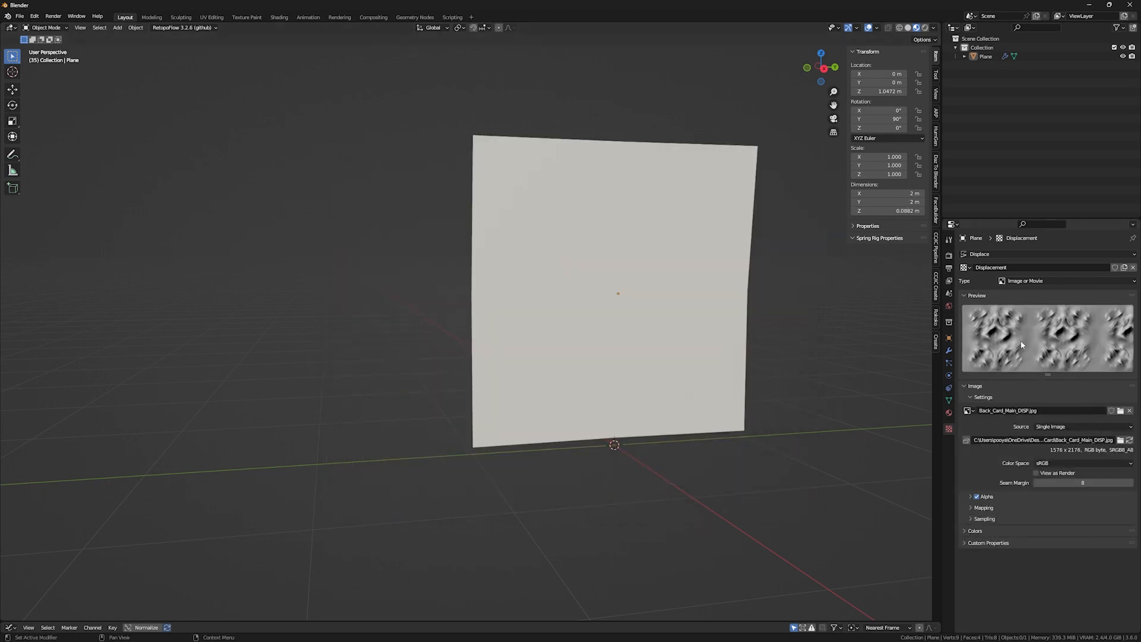
{"action": "middle_click_drag", "start_coordinate": [742, 315], "coordinate": [737, 281]}
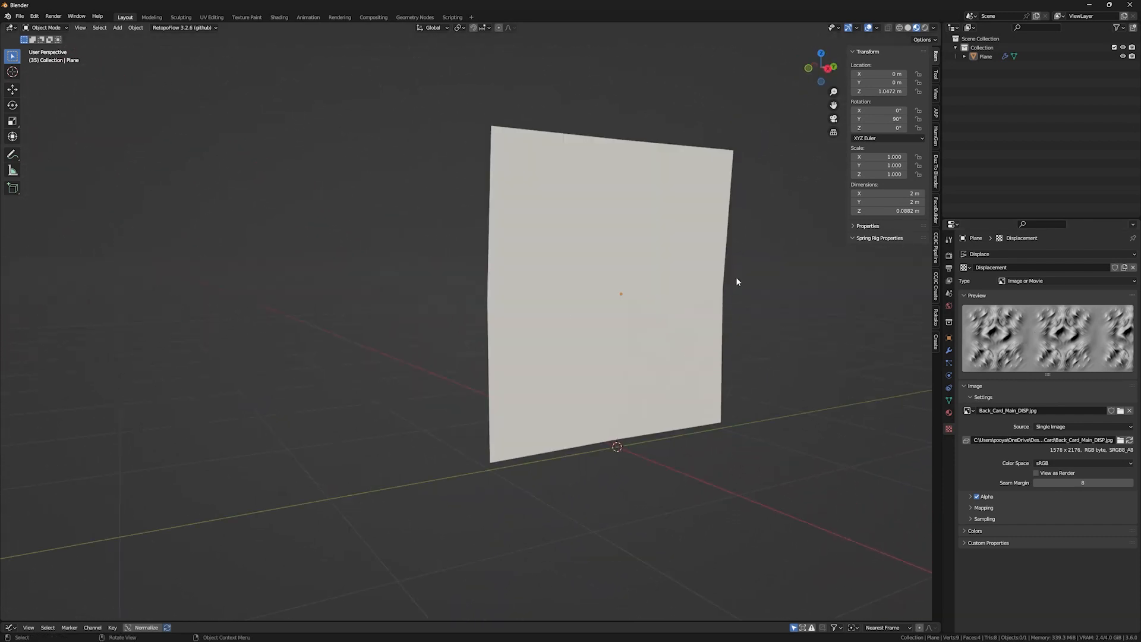
Set both the viewport and render levels of the Subdivision modifier to 6
{"action": "left_click", "coordinate": [949, 352]}
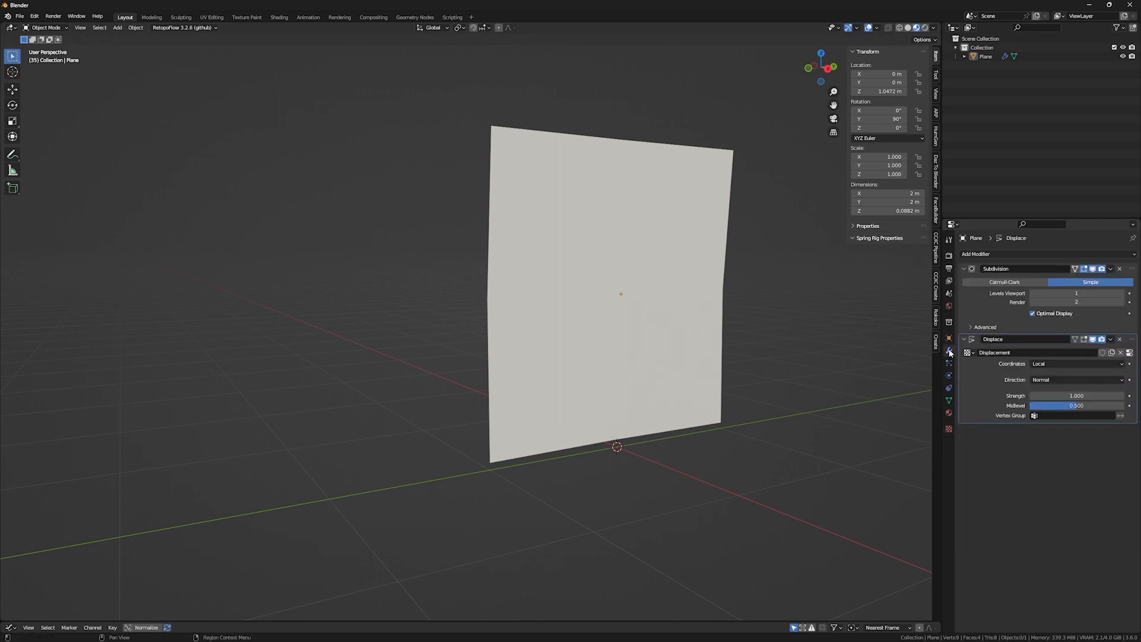
{"action": "left_click", "coordinate": [1122, 293]}
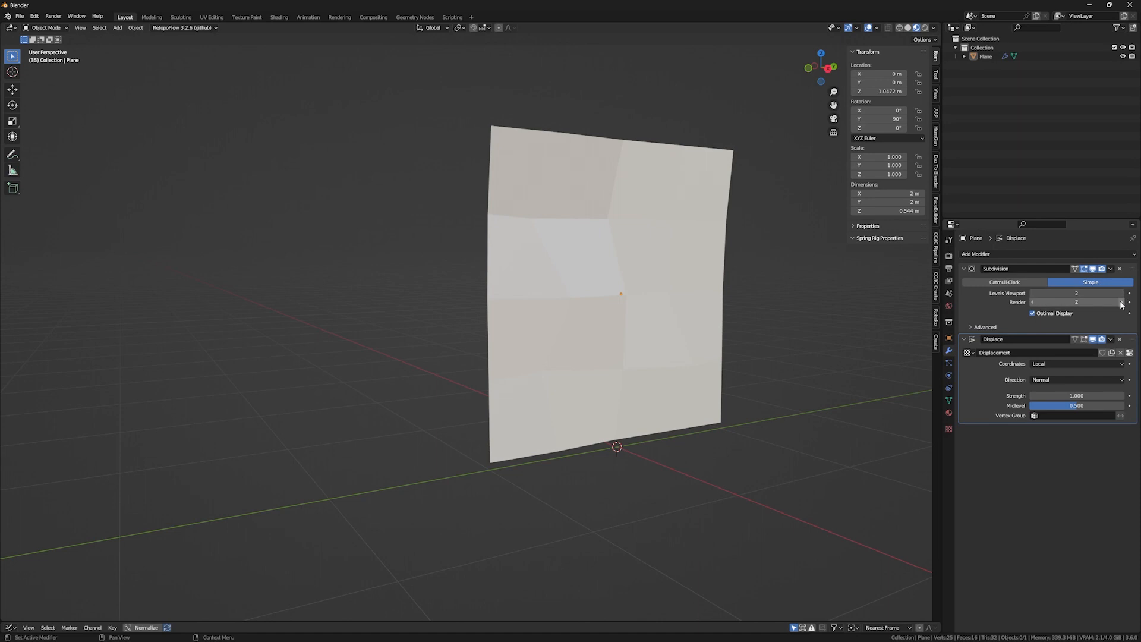
{"action": "left_click", "coordinate": [1120, 294]}
{"action": "left_click", "coordinate": [1121, 293]}
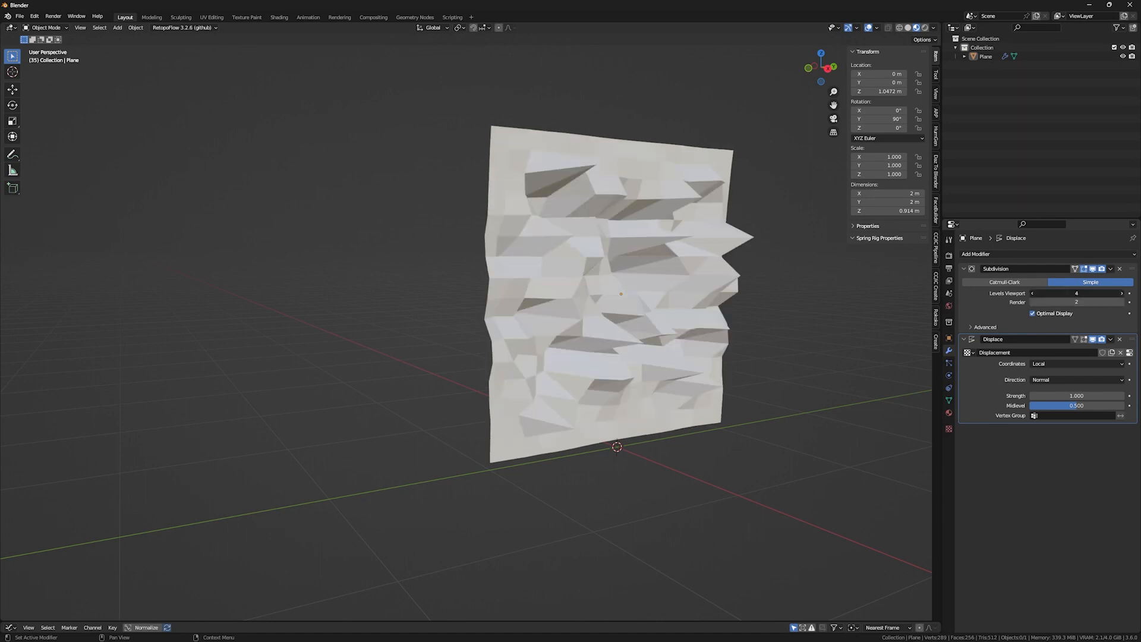
{"action": "left_click", "coordinate": [1120, 294]}
{"action": "left_click", "coordinate": [1120, 293]}
{"action": "left_click", "coordinate": [1122, 303]}
{"action": "left_click", "coordinate": [1121, 302]}
{"action": "left_click", "coordinate": [1121, 302]}
{"action": "left_click", "coordinate": [1121, 303]}
{"action": "middle_click_drag", "start_coordinate": [724, 238], "coordinate": [725, 286]}
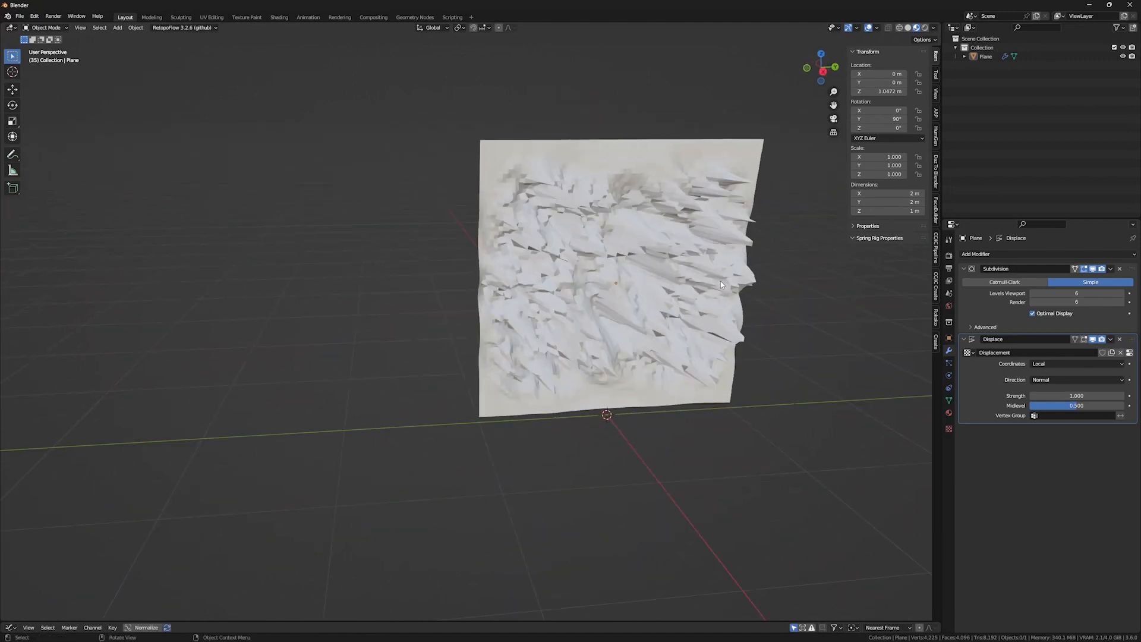
Subdivide the plane's mesh twice in Edit Mode and return to Object Mode
{"action": "left_click", "coordinate": [658, 207]}
{"action": "middle_click_drag", "start_coordinate": [659, 207], "coordinate": [591, 203]}
{"action": "key", "text": "Tab"}
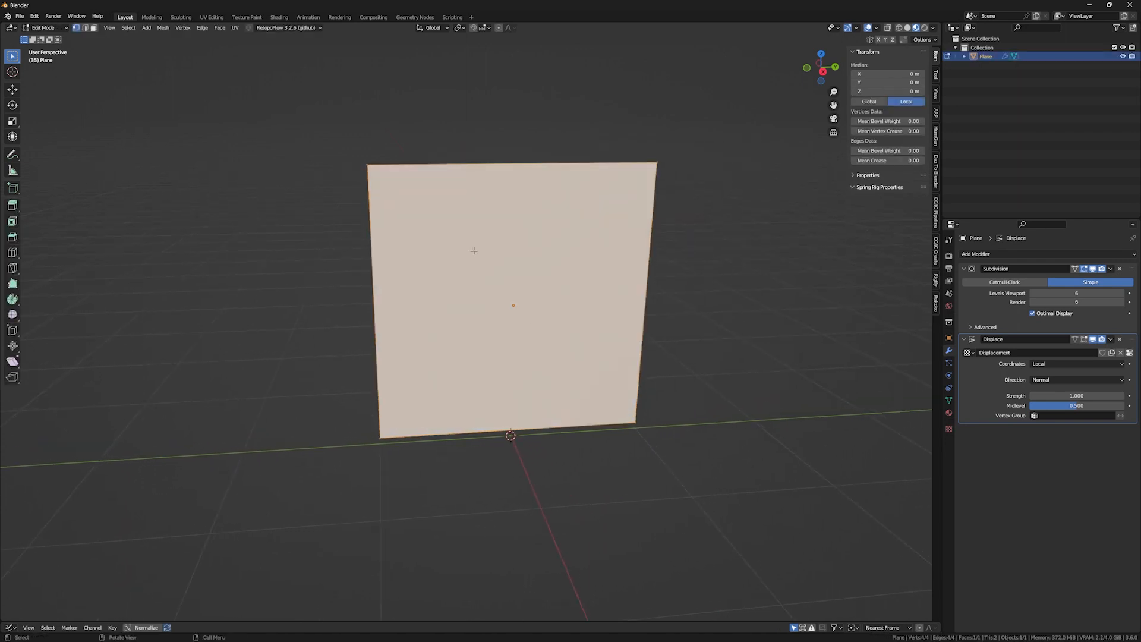
{"action": "right_click", "coordinate": [502, 247]}
{"action": "left_click", "coordinate": [465, 246]}
{"action": "right_click", "coordinate": [516, 243]}
{"action": "left_click", "coordinate": [516, 243]}
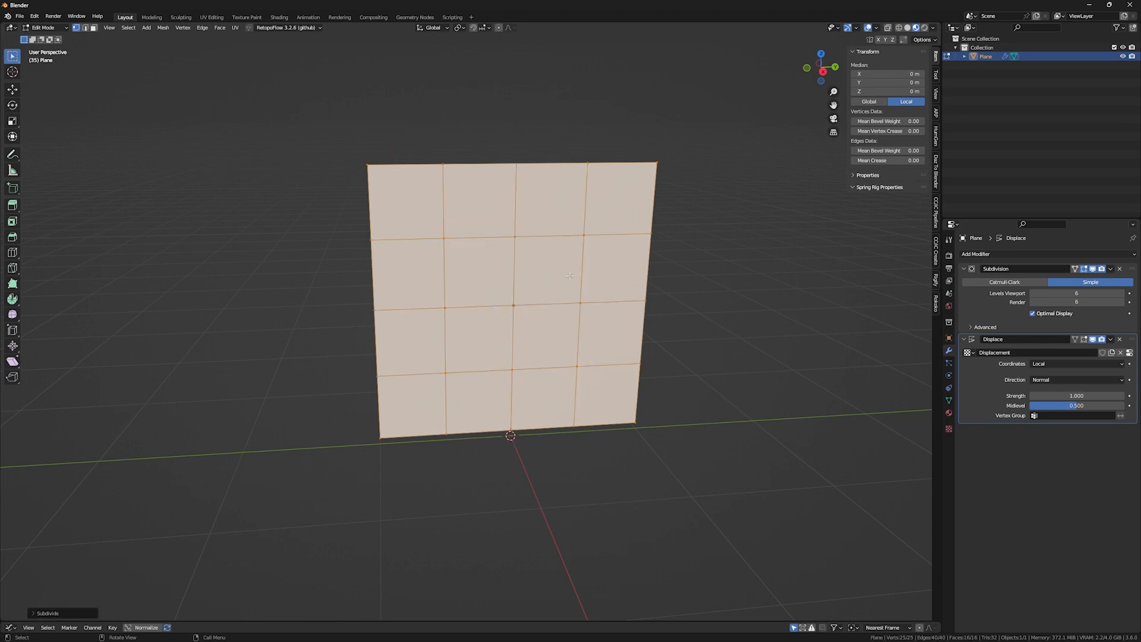
{"action": "key", "text": "Tab"}
{"action": "middle_click_drag", "start_coordinate": [624, 270], "coordinate": [585, 251]}
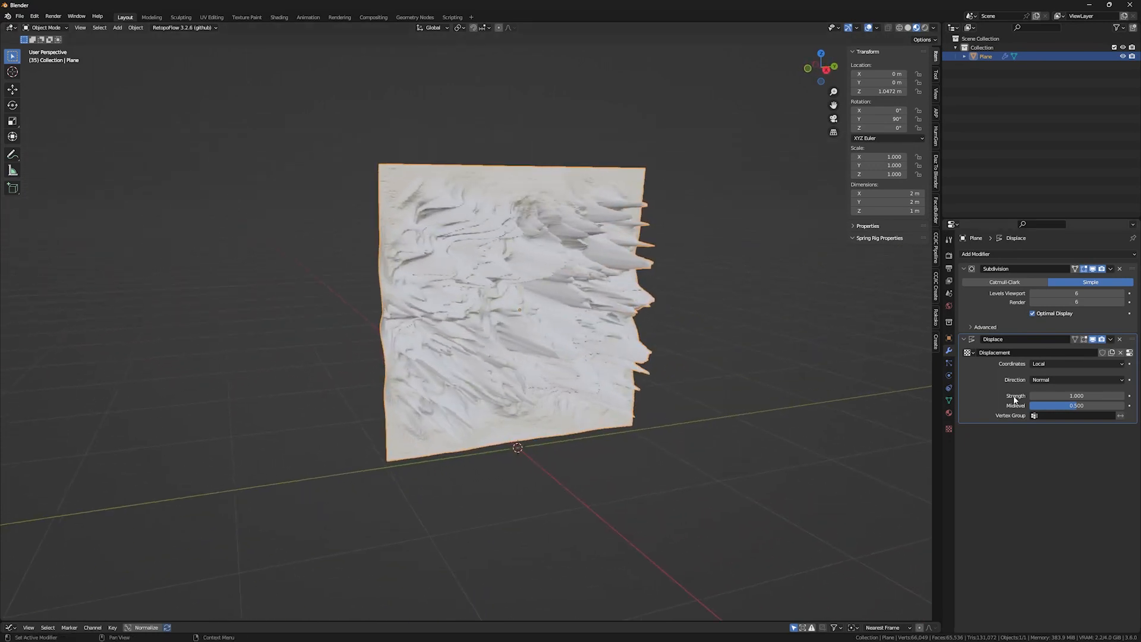
Set the Displace modifier's strength to 0.1 and inspect the relief on the plane
{"action": "left_click", "coordinate": [1083, 396]}
{"action": "type", "text": "0.1"}
{"action": "key", "text": "Return"}
{"action": "middle_click_drag", "start_coordinate": [549, 277], "coordinate": [554, 273]}
{"action": "scroll", "coordinate": [554, 273], "scroll_direction": "up", "scroll_amount": 2}
{"action": "scroll", "coordinate": [571, 297], "scroll_direction": "down", "scroll_amount": 3}
{"action": "mouse_move", "coordinate": [601, 332]}
{"action": "middle_mouse_down"}
{"action": "mouse_move", "coordinate": [715, 355]}
{"action": "mouse_move", "coordinate": [612, 352]}
{"action": "middle_mouse_up"}
Try the Displace midlevel at 1 and 0 while viewing the plane's offset, and reset it to 0.5
{"action": "left_click_drag", "start_coordinate": [1062, 405], "coordinate": [1113, 406]}
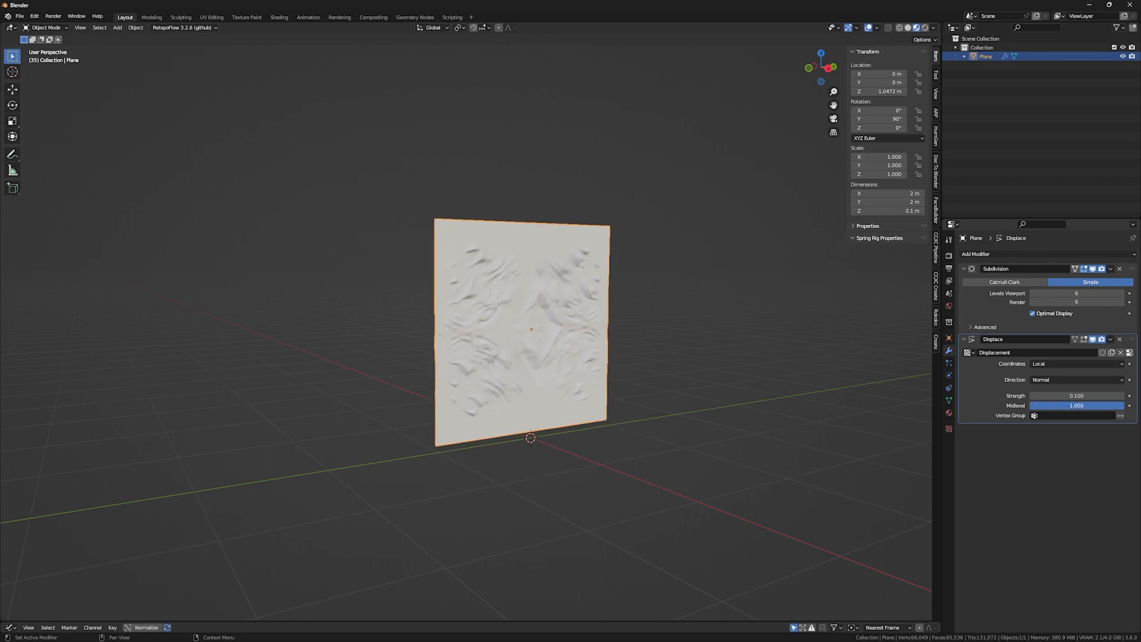
{"action": "middle_click_drag", "start_coordinate": [659, 351], "coordinate": [753, 353]}
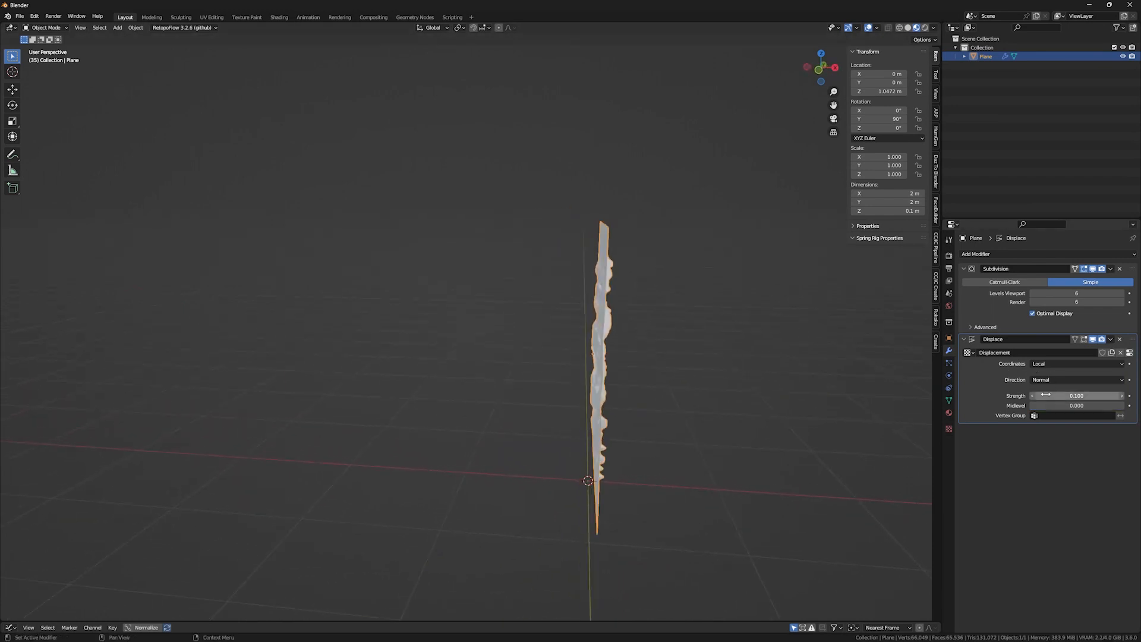
{"action": "left_click_drag", "start_coordinate": [1050, 408], "coordinate": [1101, 407]}
{"action": "left_click", "coordinate": [1100, 407]}
{"action": "type", "text": ".5"}
{"action": "key", "text": "Return"}
{"action": "middle_click_drag", "start_coordinate": [805, 381], "coordinate": [552, 404]}
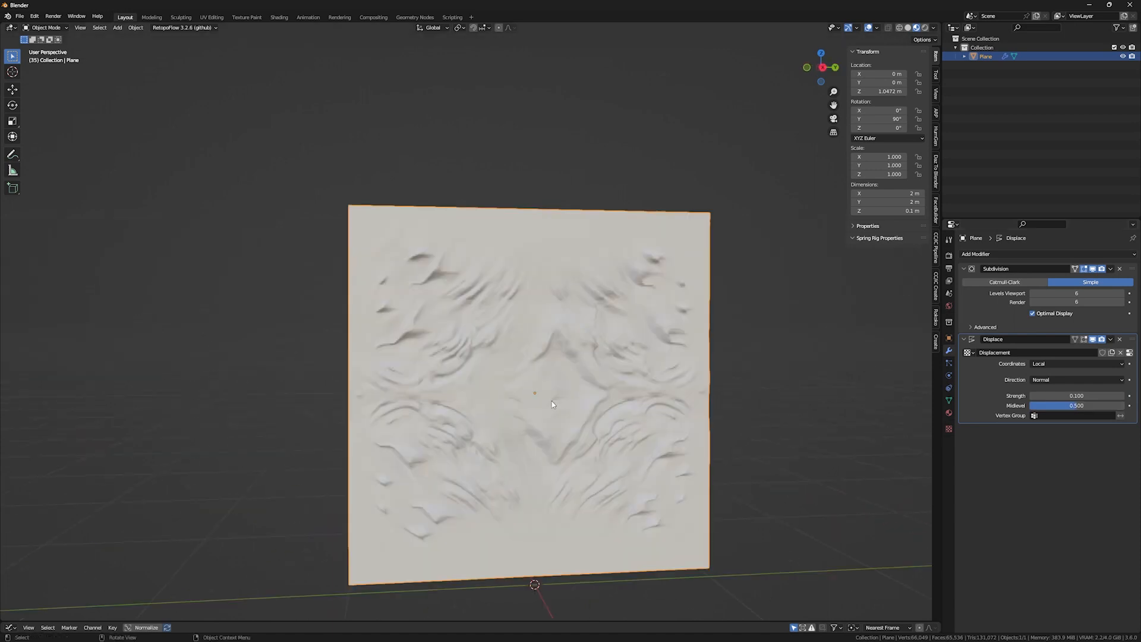
Set the Displace modifier's strength to 0.15 and check the relief from several angles
{"action": "left_click", "coordinate": [1064, 394]}
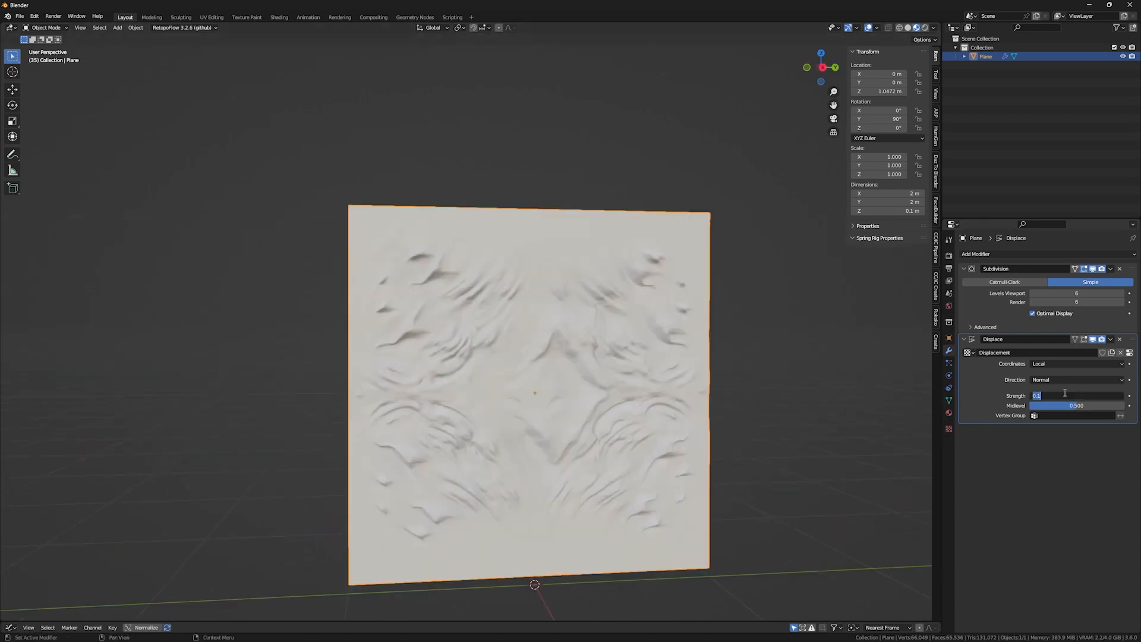
{"action": "type", "text": ".2"}
{"action": "key", "text": "Return"}
{"action": "middle_click_drag", "start_coordinate": [643, 411], "coordinate": [683, 411]}
{"action": "middle_click_drag", "start_coordinate": [695, 386], "coordinate": [574, 328]}
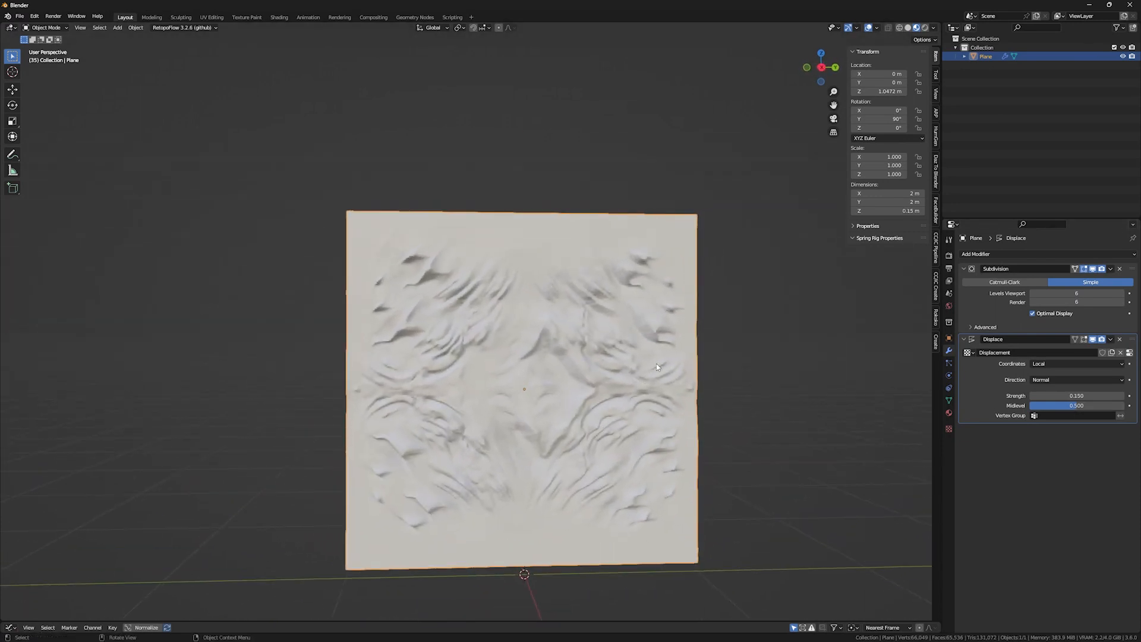
Subdivide the plane's mesh once more in Edit Mode and return to Object Mode
{"action": "key", "text": "Tab"}
{"action": "right_click", "coordinate": [578, 330]}
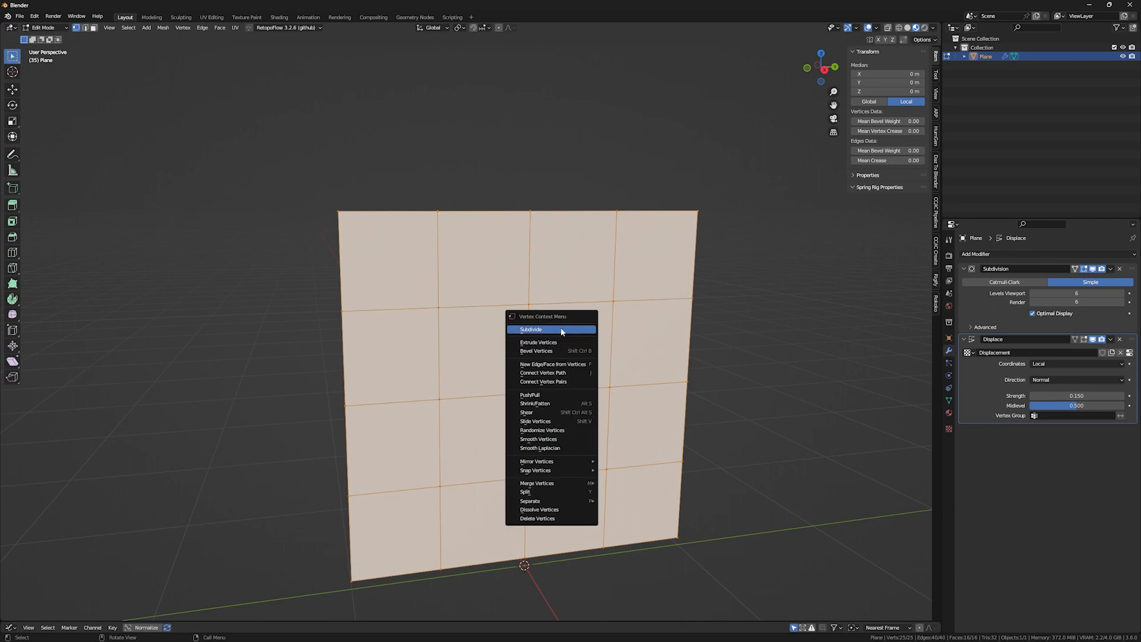
{"action": "left_click", "coordinate": [562, 330]}
{"action": "key", "text": "Tab"}
{"action": "middle_click_drag", "start_coordinate": [589, 330], "coordinate": [646, 325]}
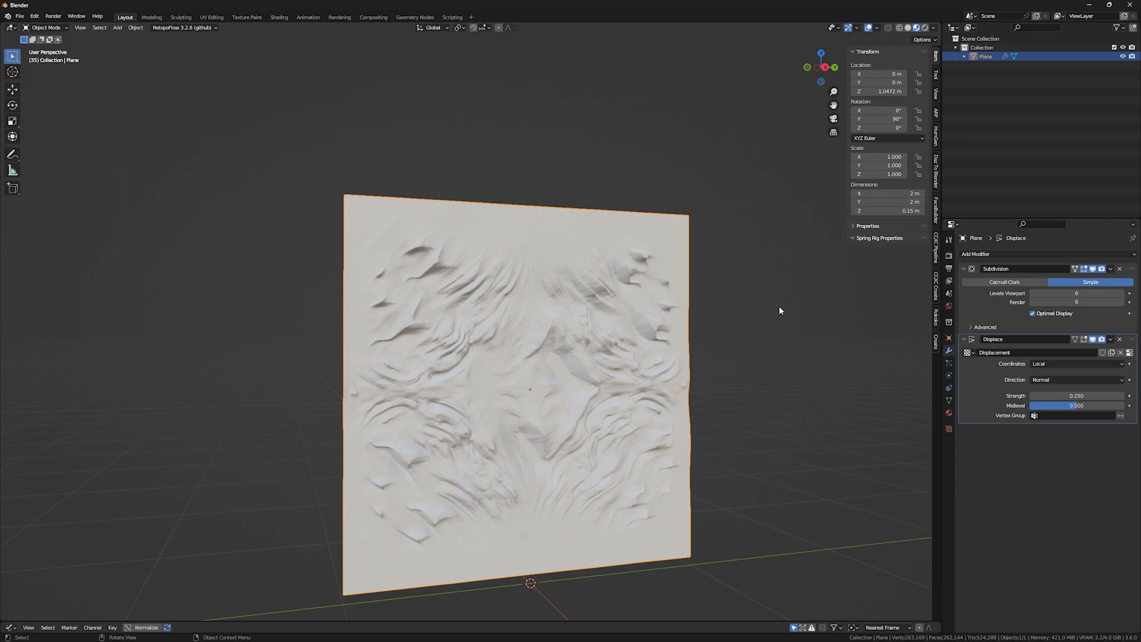
Drop the Subdivision viewport level to 1 and raise it gradually back to 6 to compare the displacement detail
{"action": "key", "text": "BackSpace"}
{"action": "middle_click_drag", "start_coordinate": [737, 336], "coordinate": [683, 337]}
{"action": "key", "text": "ctrl+1"}
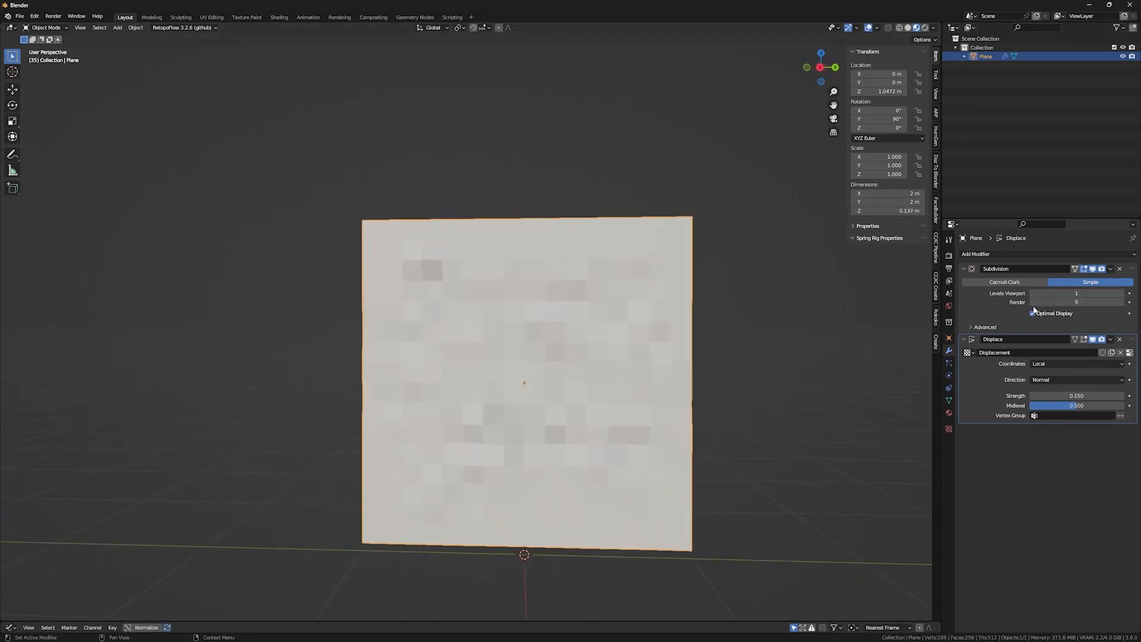
{"action": "left_click", "coordinate": [1120, 293]}
{"action": "left_click", "coordinate": [1121, 293]}
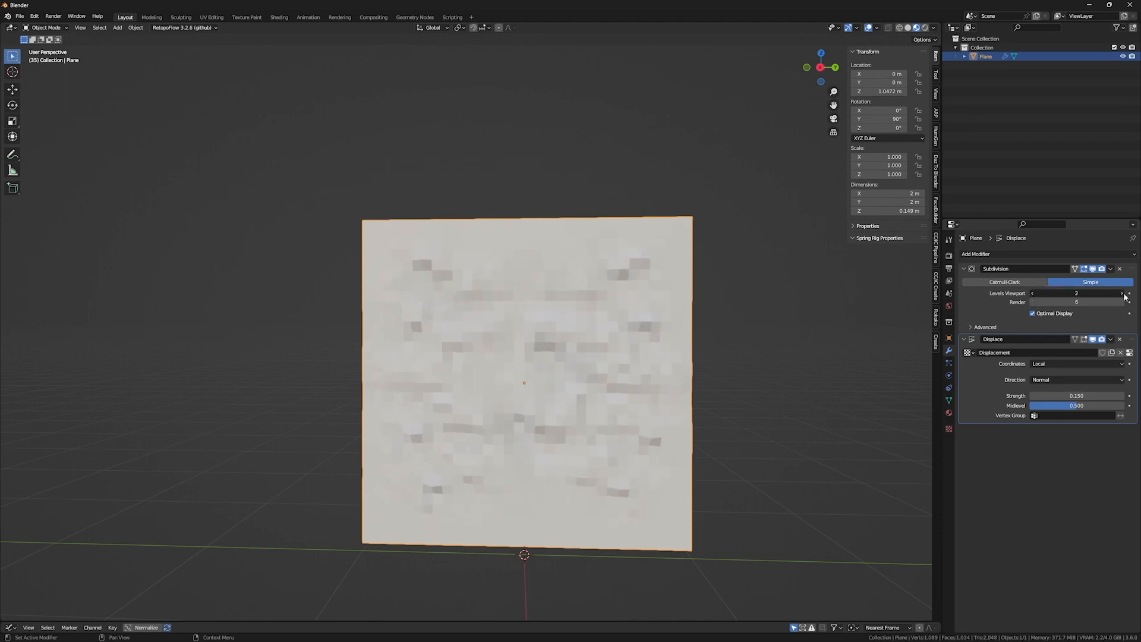
{"action": "left_click", "coordinate": [1121, 293]}
{"action": "left_click", "coordinate": [1120, 293]}
{"action": "left_click", "coordinate": [1121, 293]}
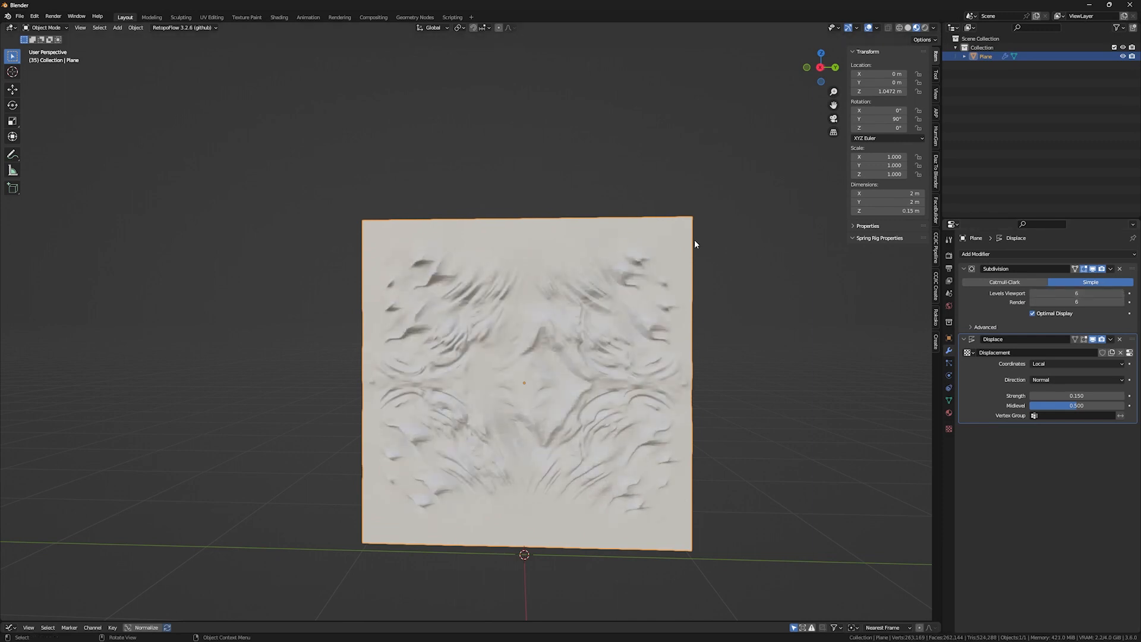